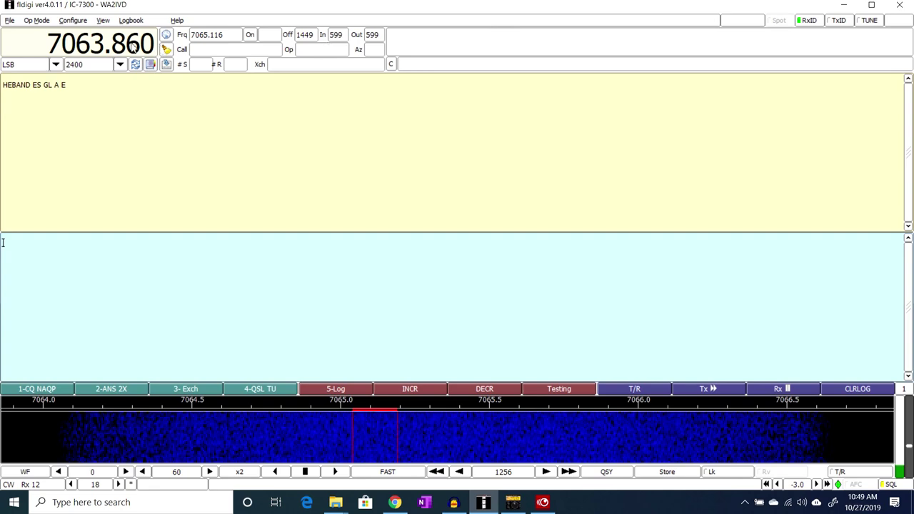
Check which capture and playback devices are assigned in the fldigi sound card configuration, and minimize its window
left_click(72, 20)
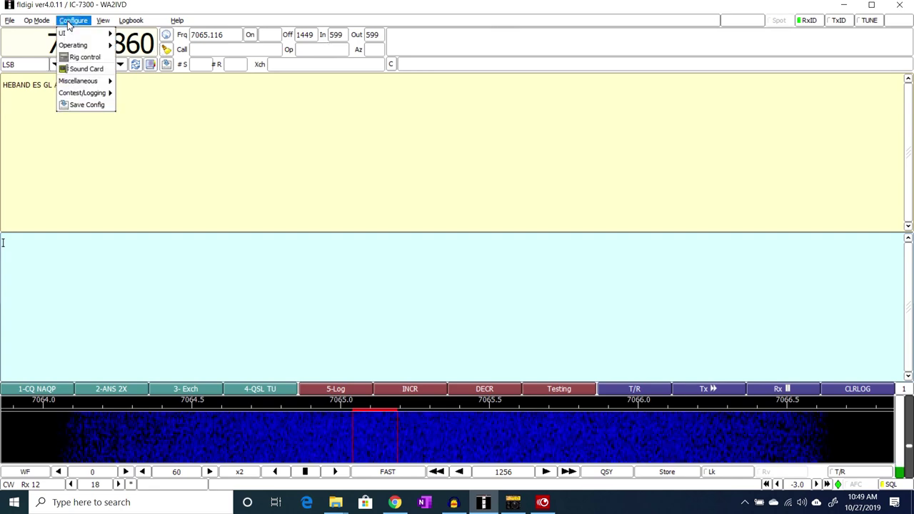
left_click(84, 69)
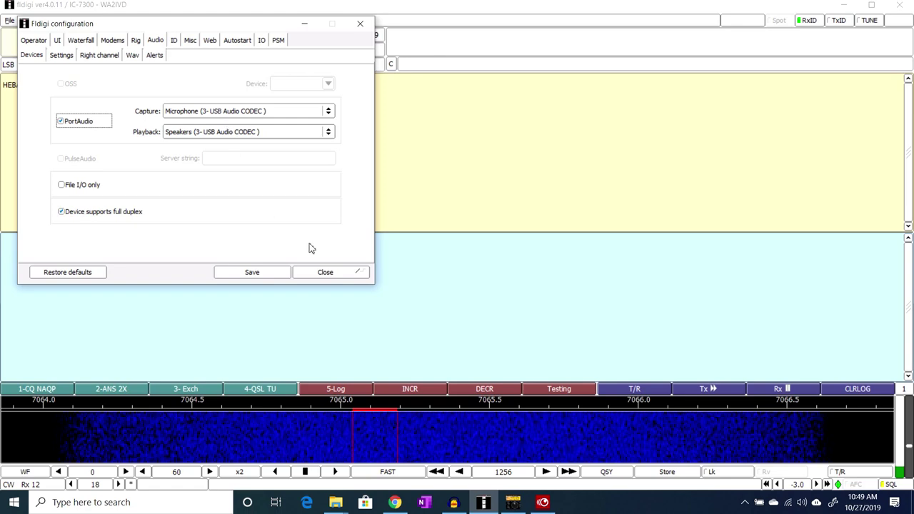
left_click(305, 27)
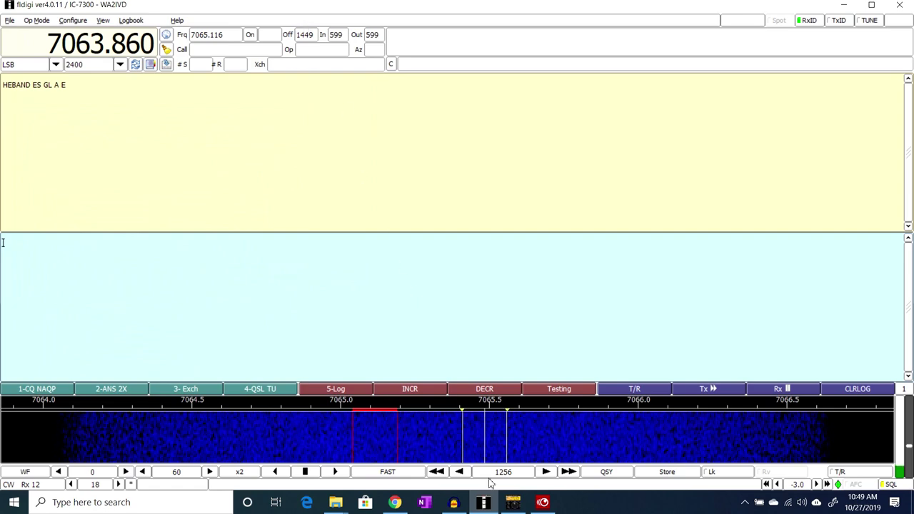
mouse_move(483, 502)
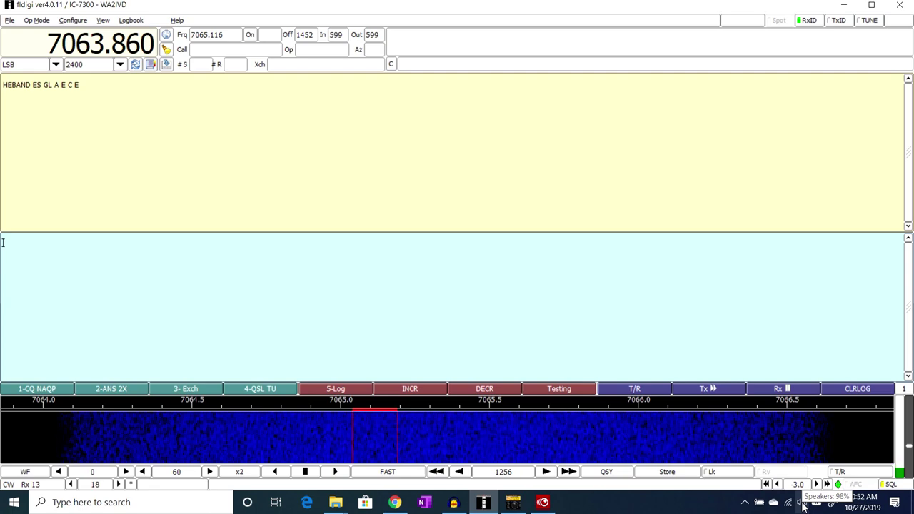
Open the Windows Sound Control Panel from the sound settings, minimize Settings and place the Sound dialog clear of the frequency display
right_click(803, 505)
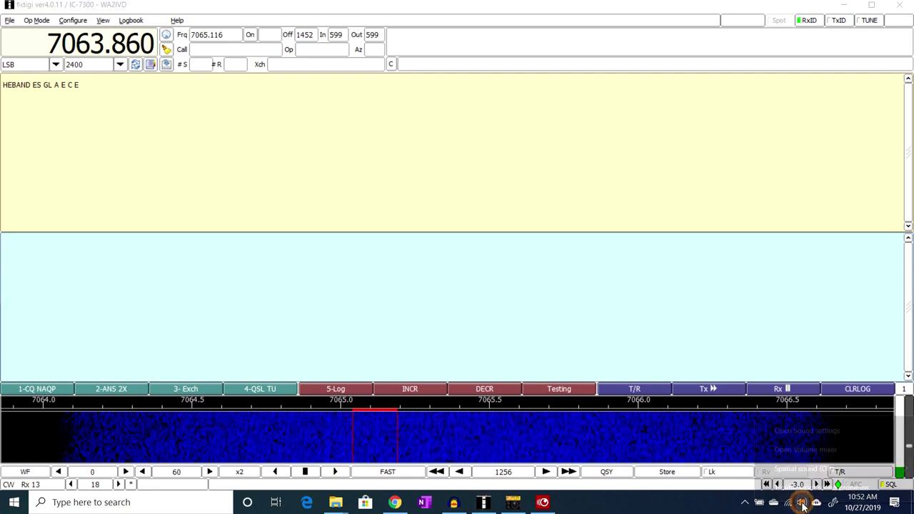
left_click(793, 435)
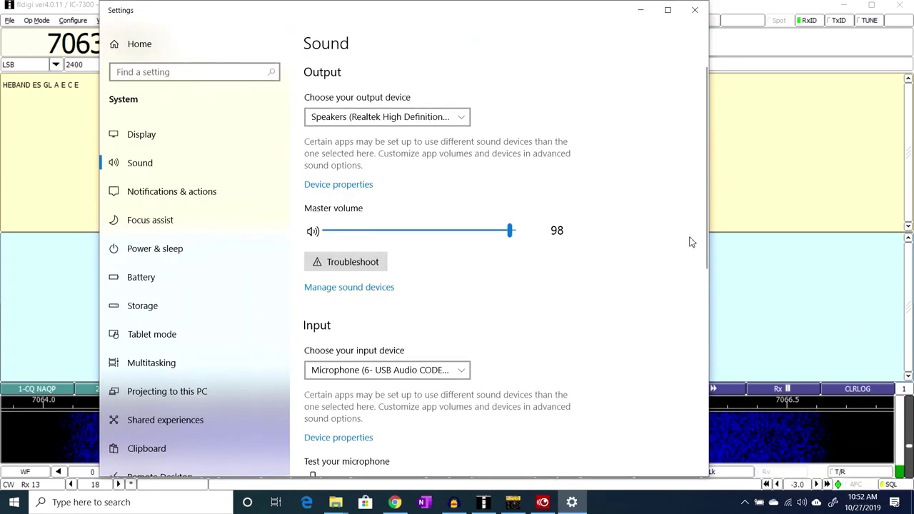
left_click_drag(704, 228, 719, 378)
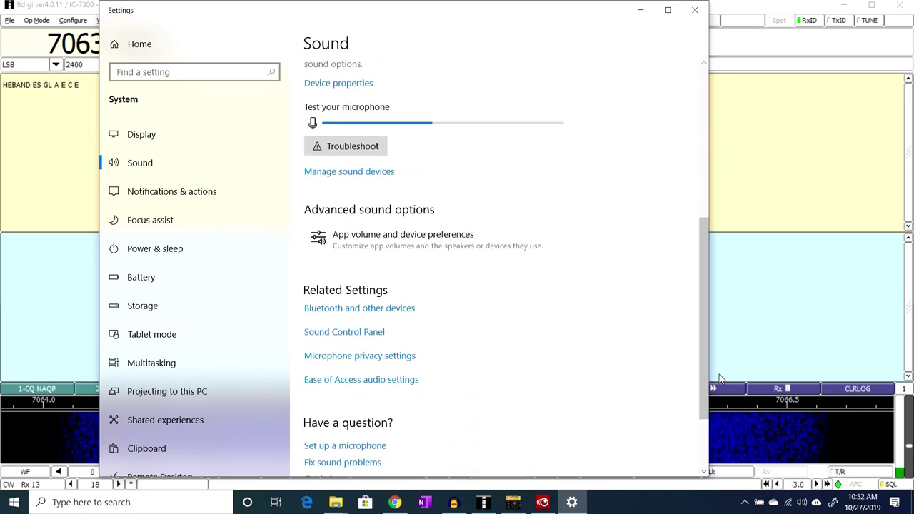
left_click(349, 337)
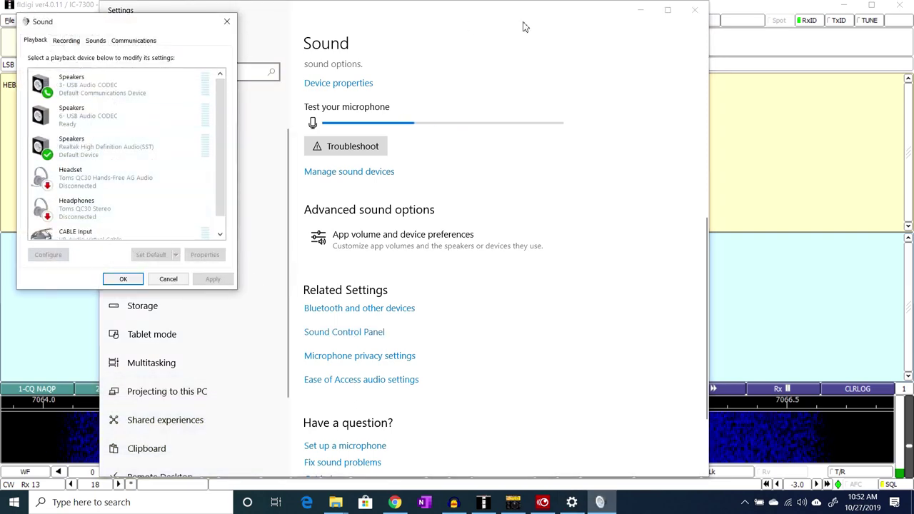
left_click(640, 12)
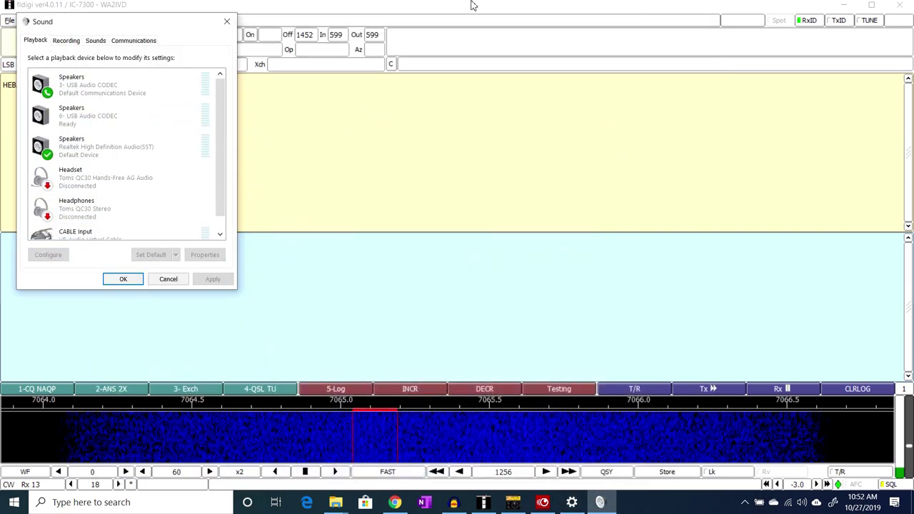
left_click_drag(165, 30, 768, 91)
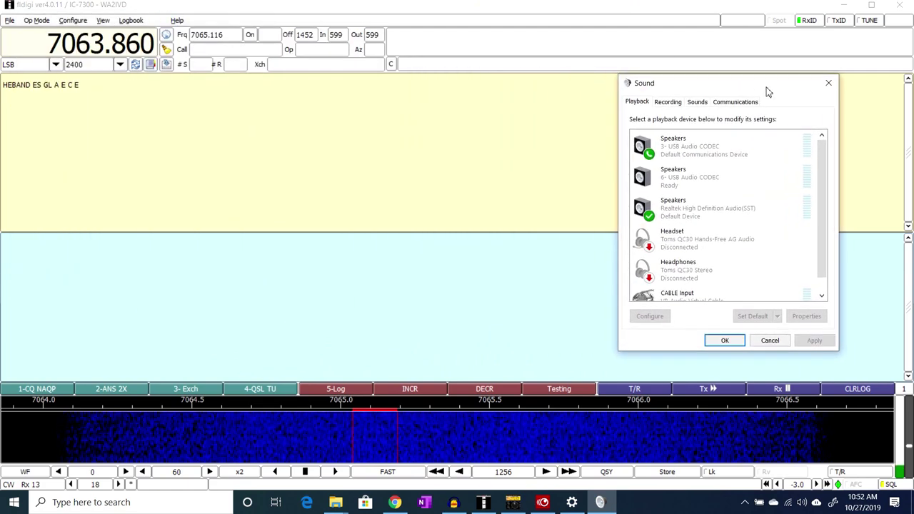
Show the level setting of the 3- USB Audio CODEC microphone among the recording devices
left_click(665, 104)
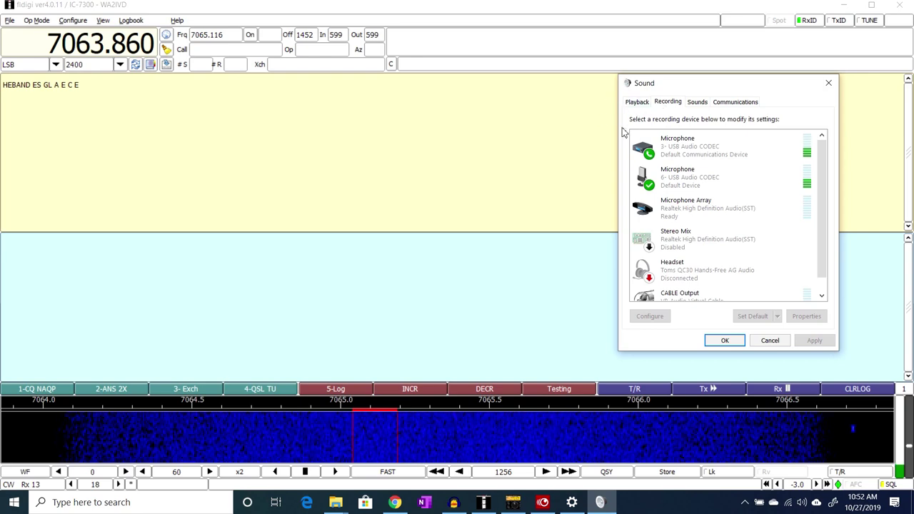
right_click(682, 147)
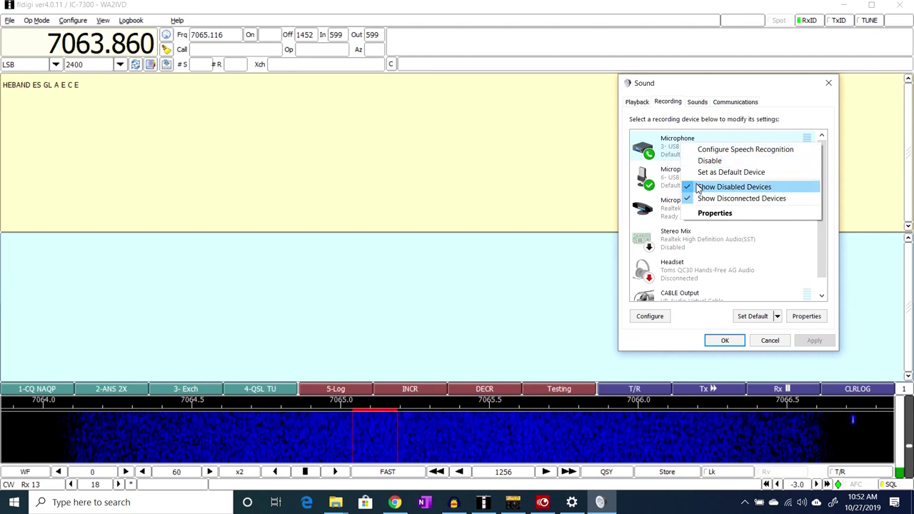
left_click(717, 213)
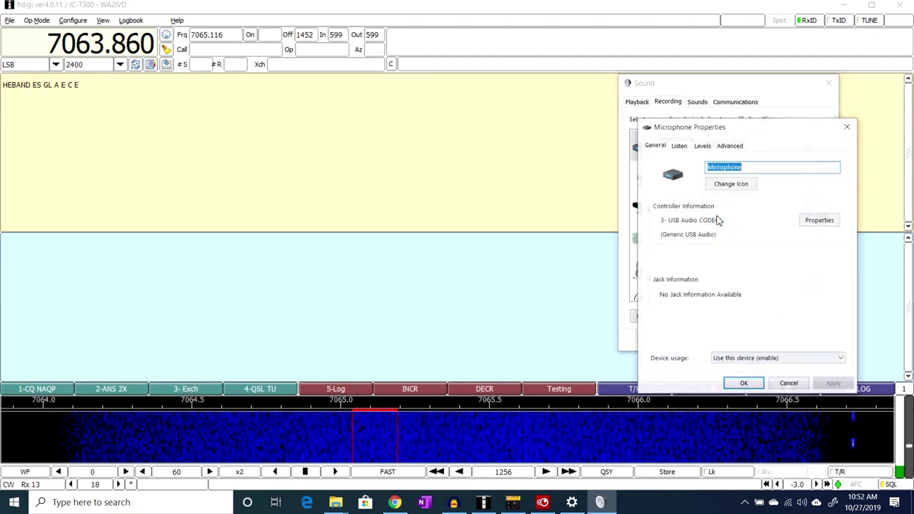
left_click(702, 146)
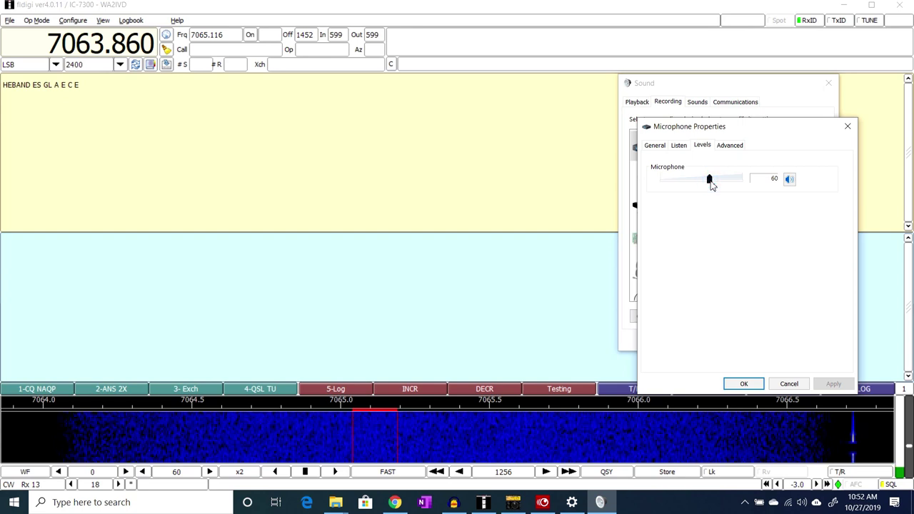
Try the microphone level at 0 and at 100 to compare the waterfall, and return it to 60
left_click_drag(711, 183, 658, 181)
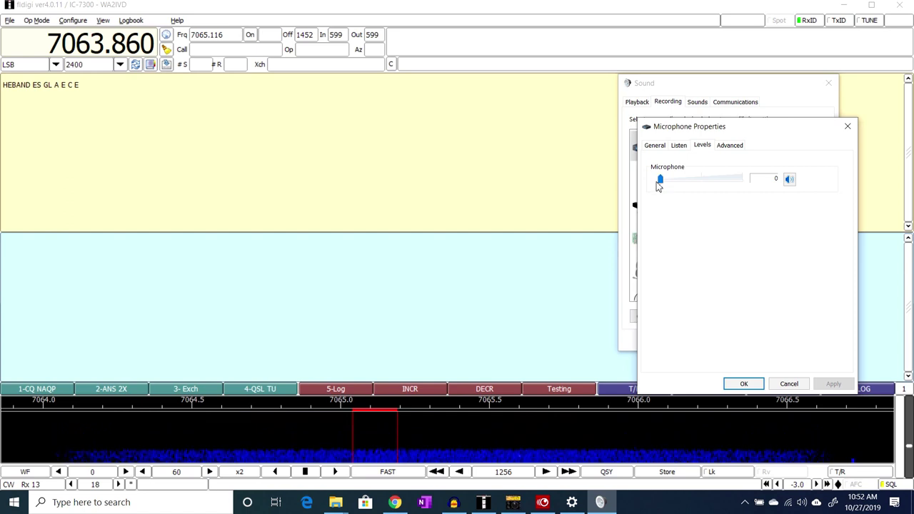
left_click_drag(659, 179, 758, 182)
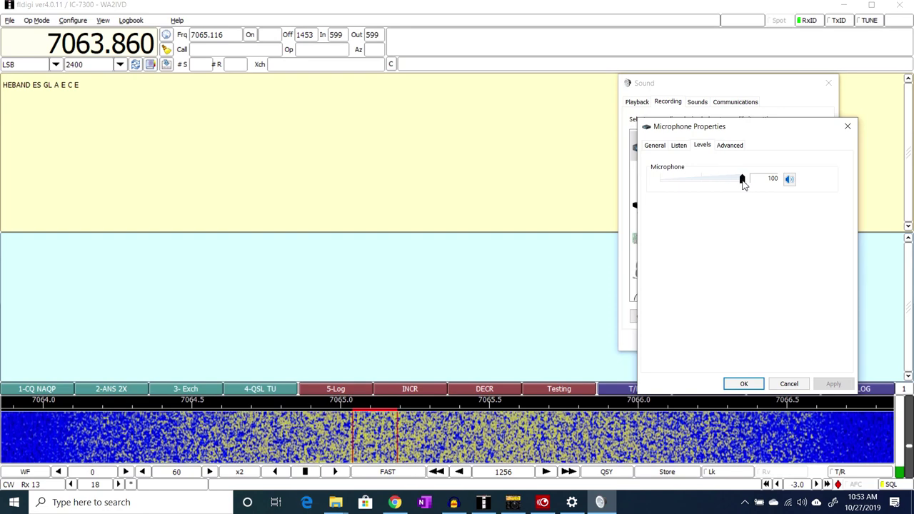
left_click_drag(745, 184, 710, 184)
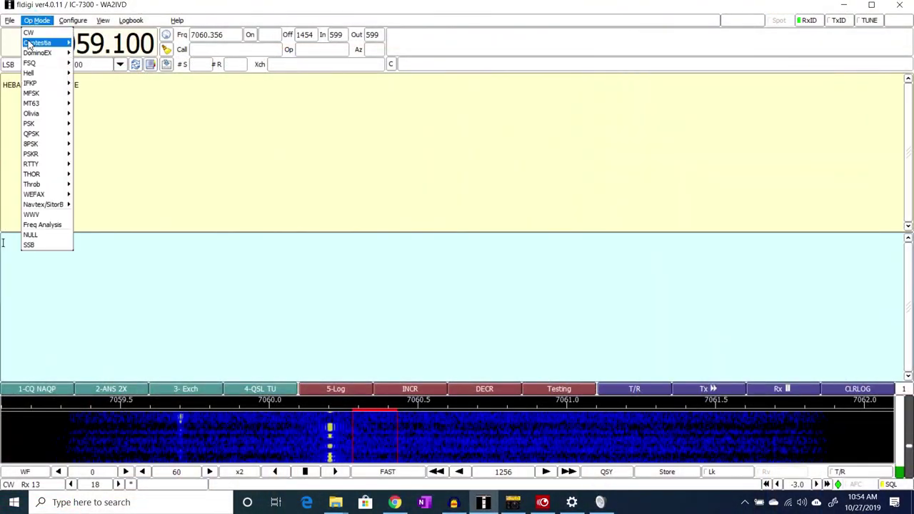
Clear the received text in CW mode and place the receive marker on a signal in the waterfall
left_click(30, 38)
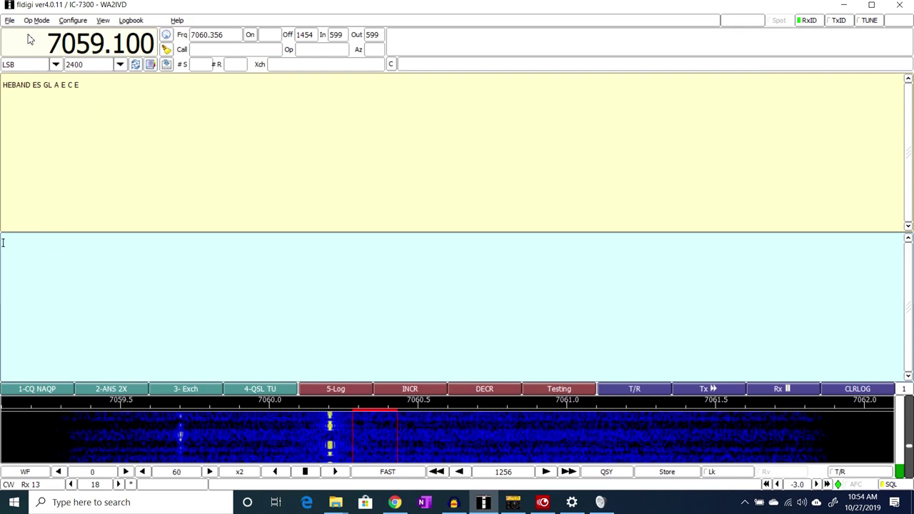
right_click(75, 100)
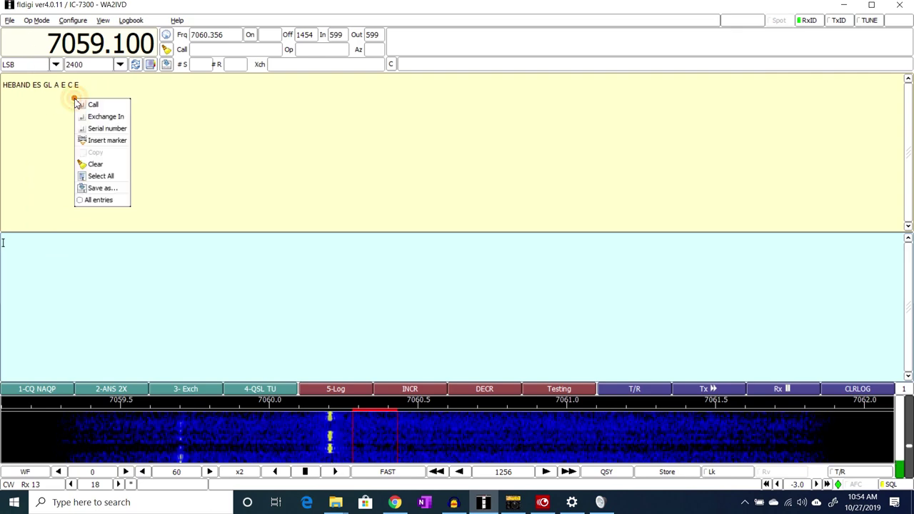
left_click(98, 164)
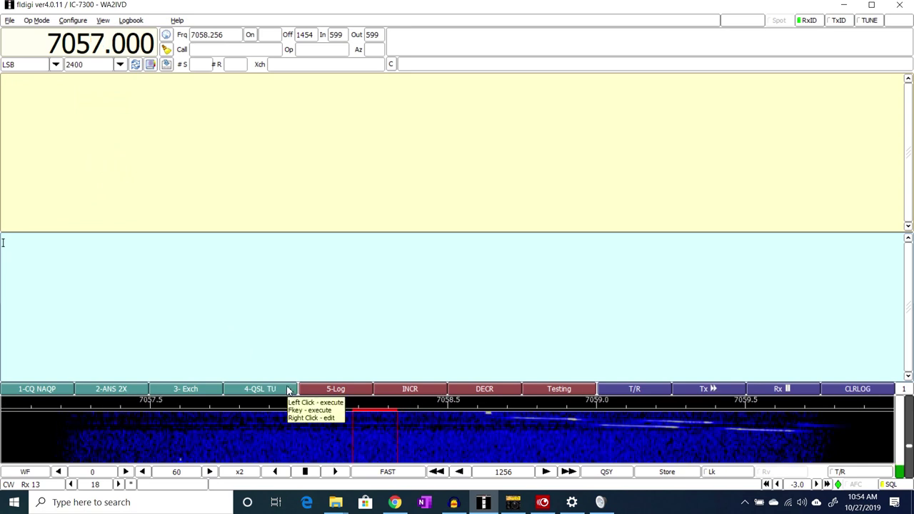
left_click(487, 435)
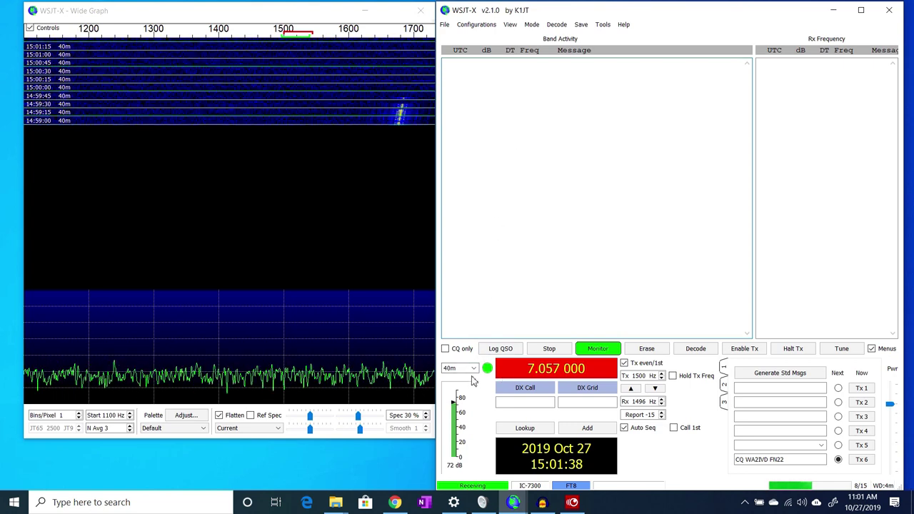
In WSJT-X, set the operating frequency to 7.074 000 MHz (40m)
left_click(474, 369)
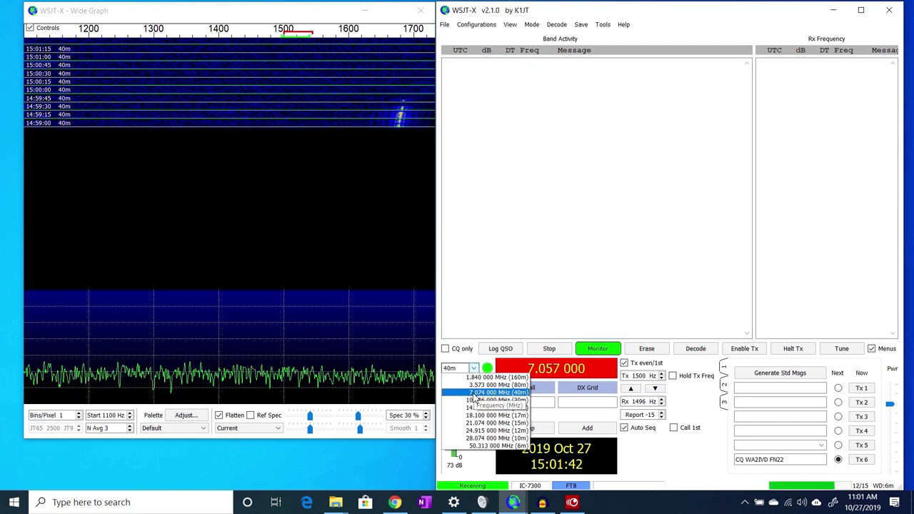
left_click(474, 393)
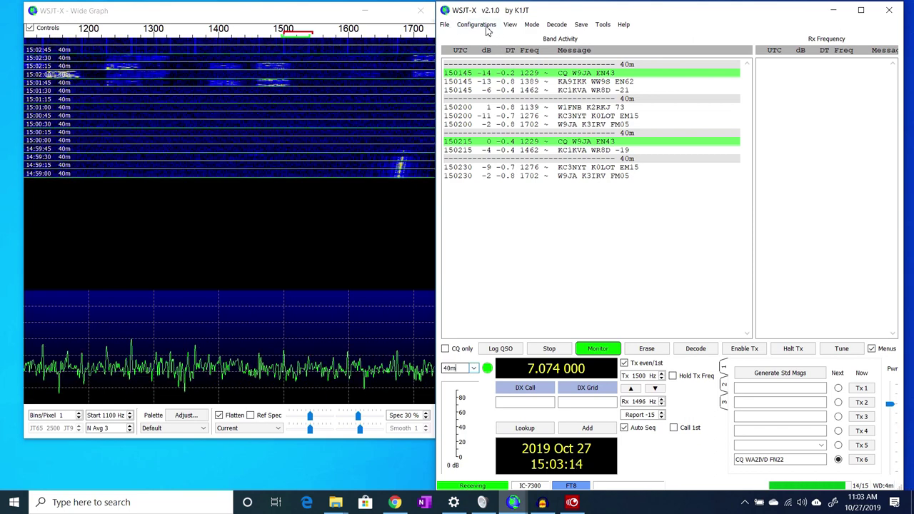
Check the soundcard input and output devices in the WSJT-X audio settings, and leave the settings without changes
left_click(445, 26)
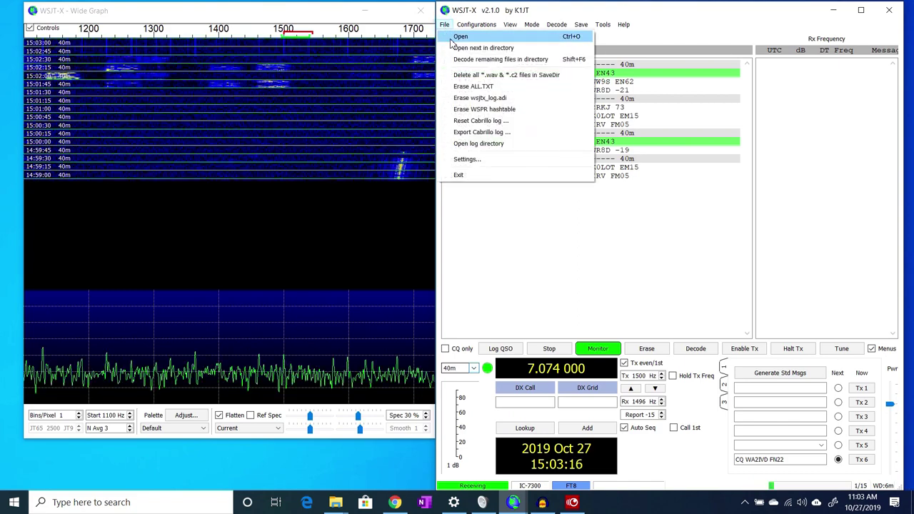
left_click(471, 161)
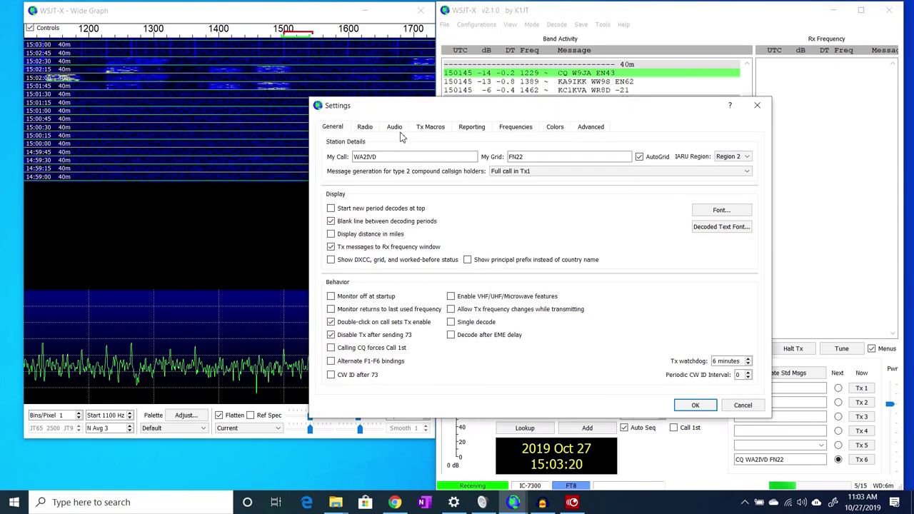
left_click(393, 127)
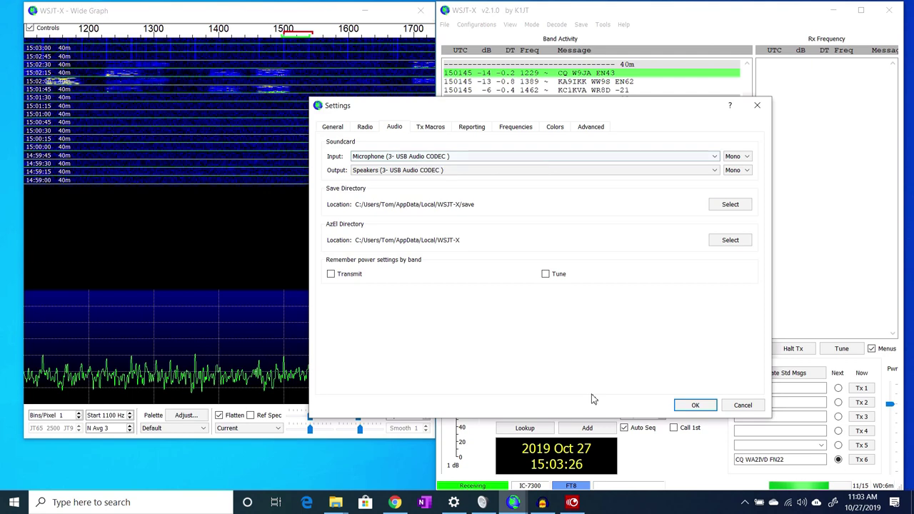
left_click(739, 404)
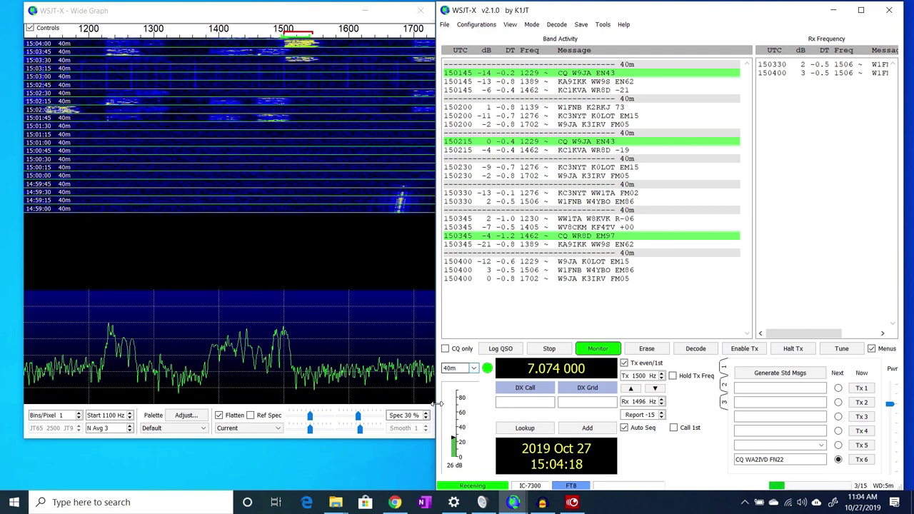
Bring back the Microphone Properties window and test the level at 100 and at 0 against the WSJT-X meter, returning it to 60
mouse_move(472, 414)
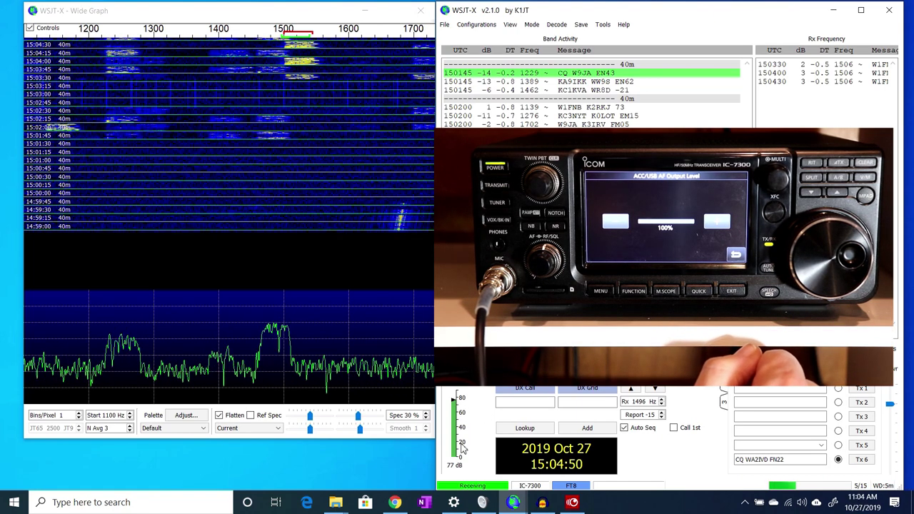
mouse_move(465, 417)
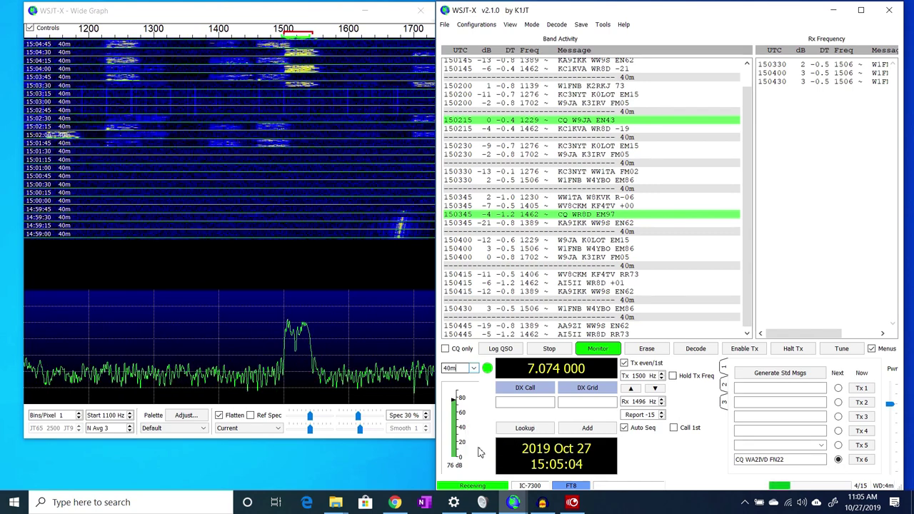
mouse_move(483, 503)
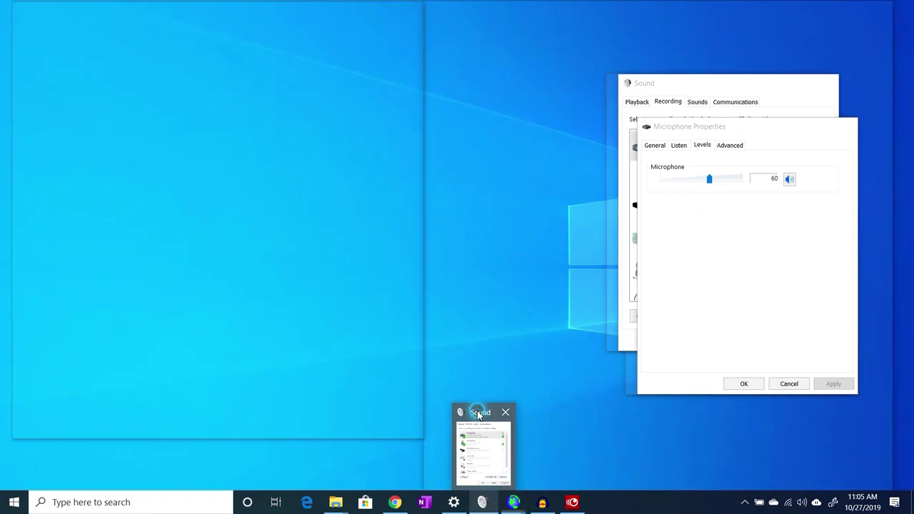
left_click(478, 416)
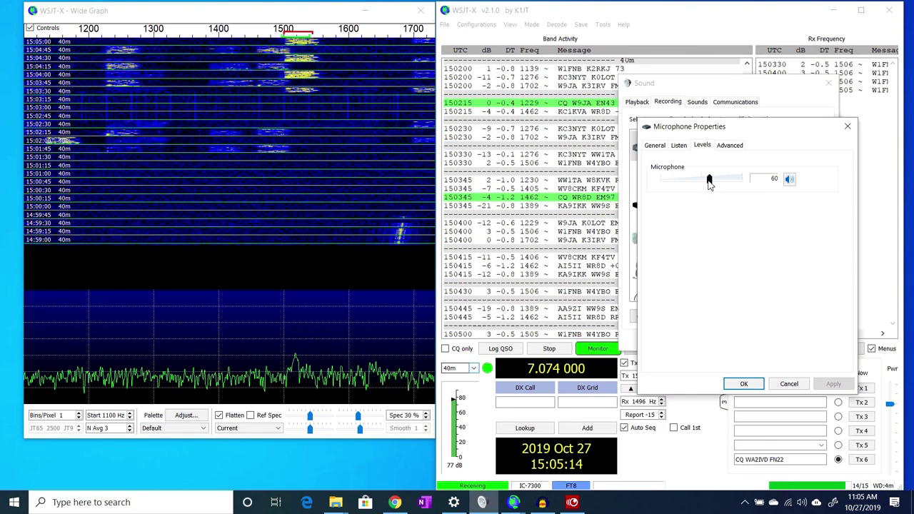
left_click_drag(709, 182, 750, 188)
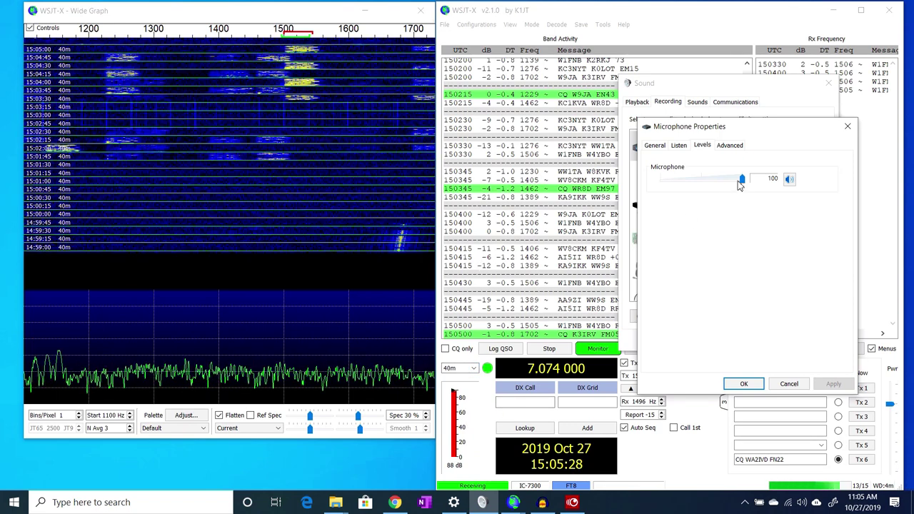
left_click_drag(743, 183, 716, 184)
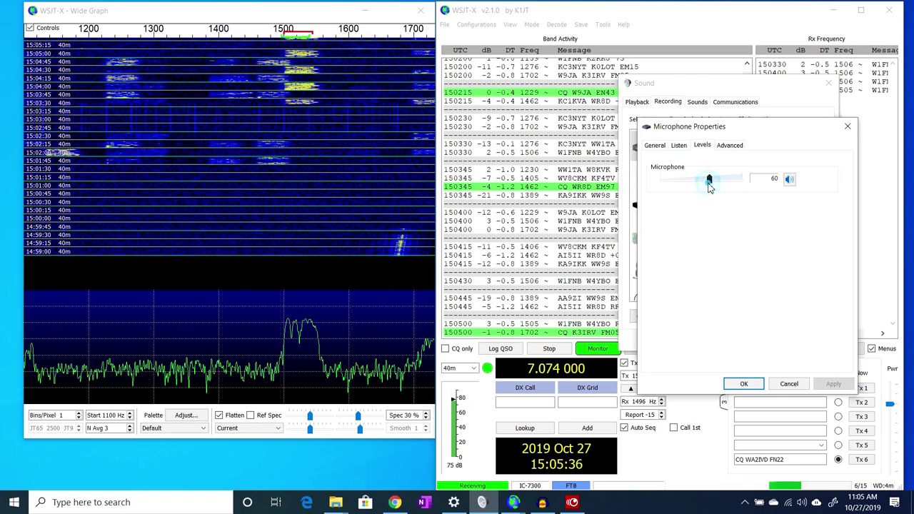
left_click_drag(708, 184, 650, 180)
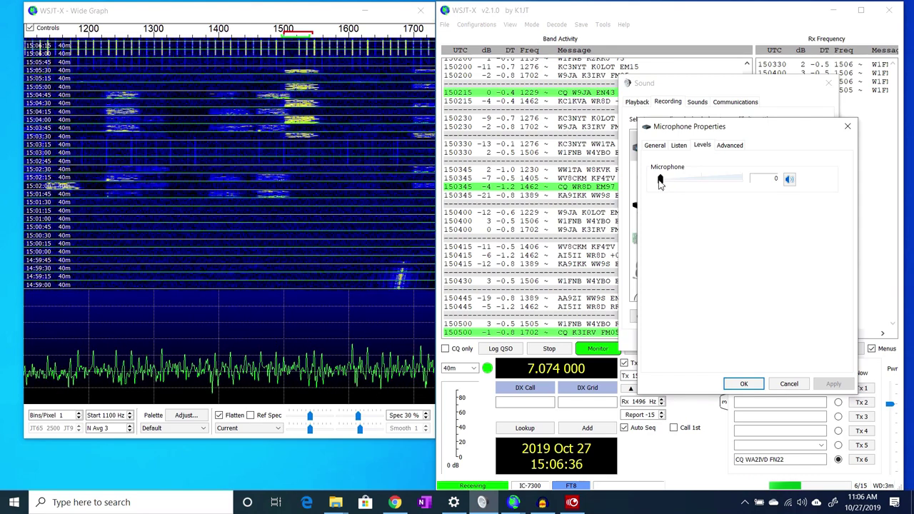
left_click_drag(660, 181, 709, 186)
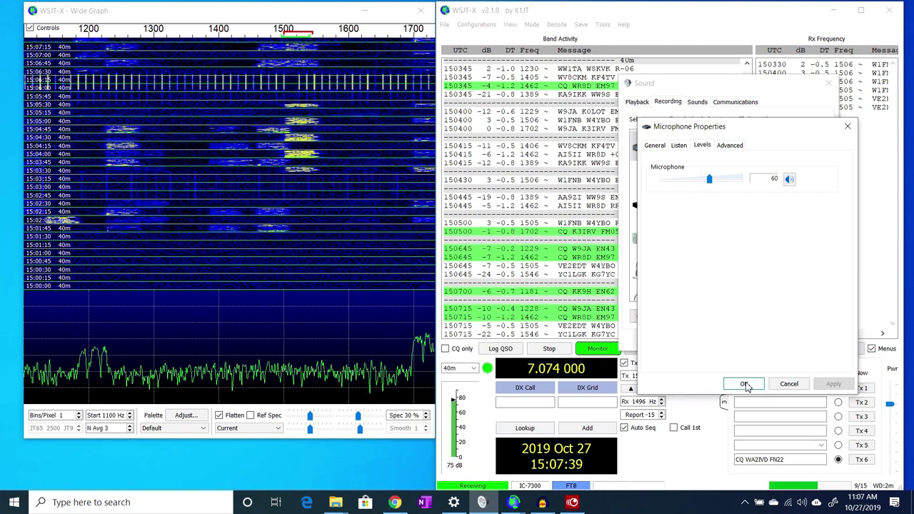
Accept the microphone level and close the Sound settings
left_click(744, 384)
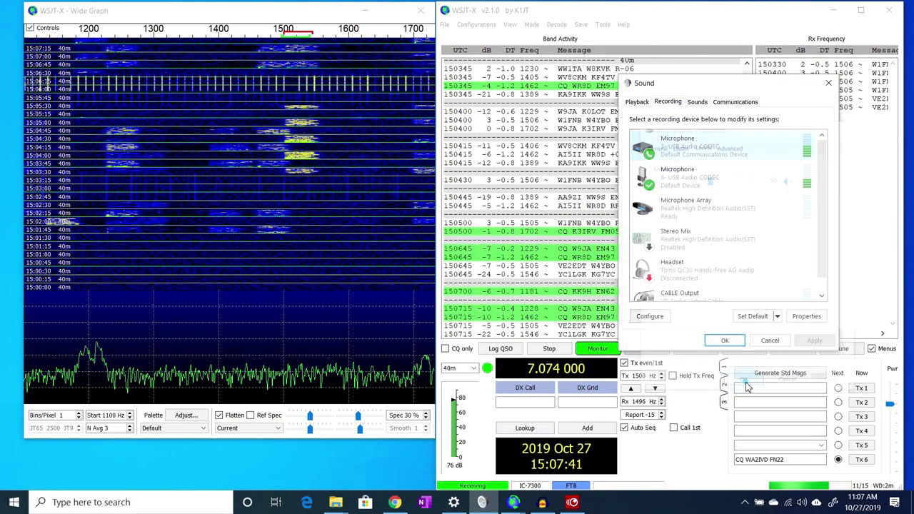
left_click(736, 343)
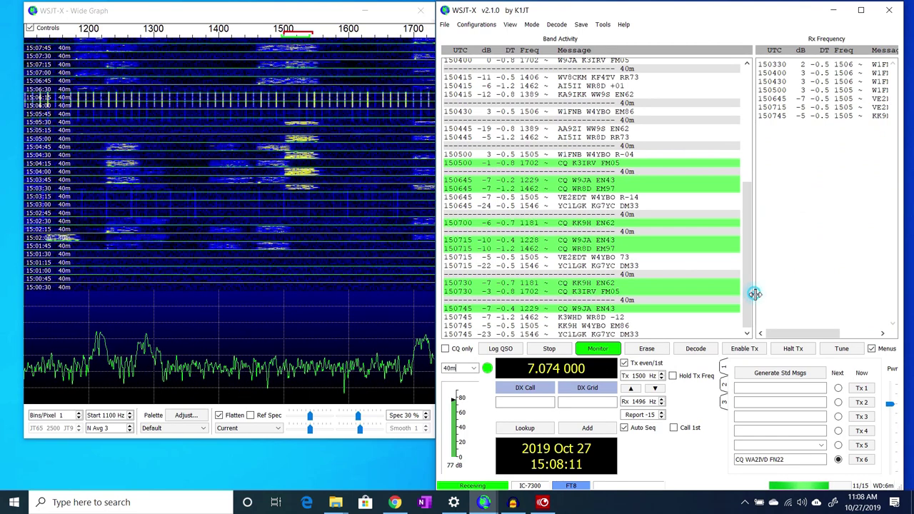
Widen the Rx Frequency pane and answer the latest decoded CQ call at 1702 Hz
left_click_drag(753, 294, 679, 288)
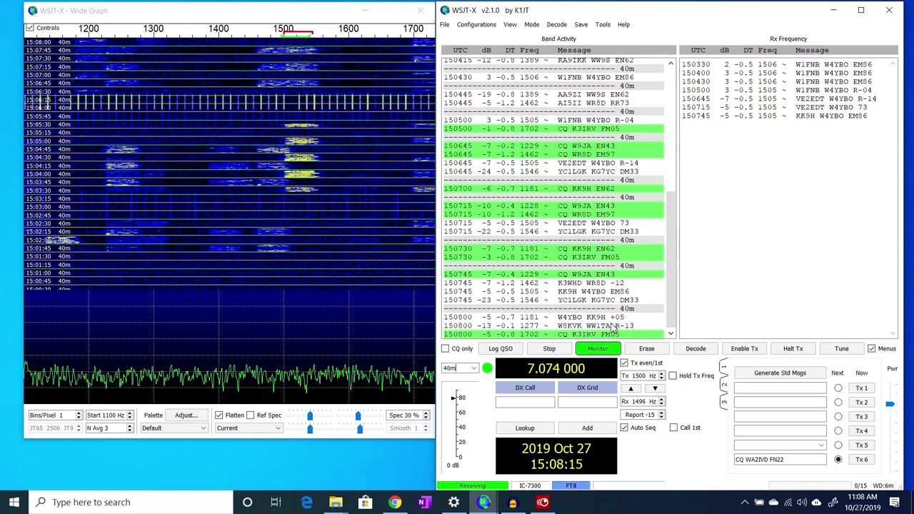
double_click(609, 336)
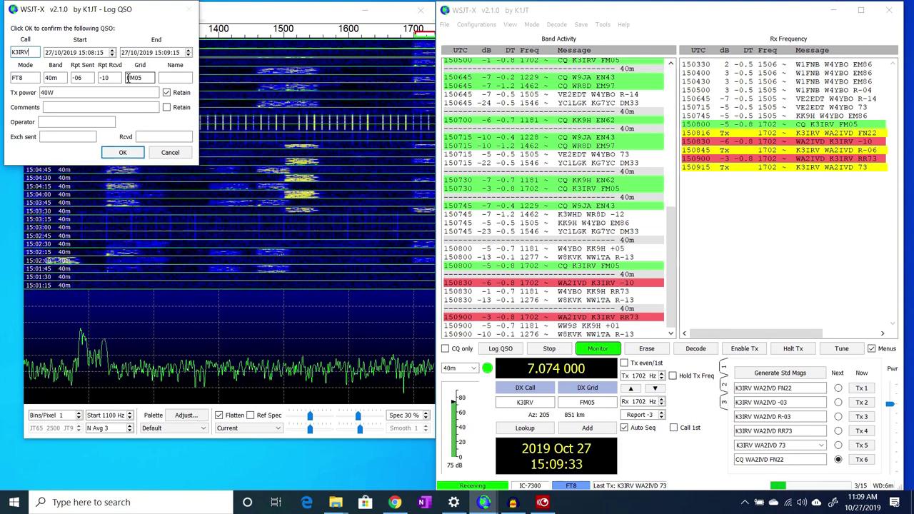
Set the Tx power to 35W in the Log QSO form and log the contact
left_click(48, 94)
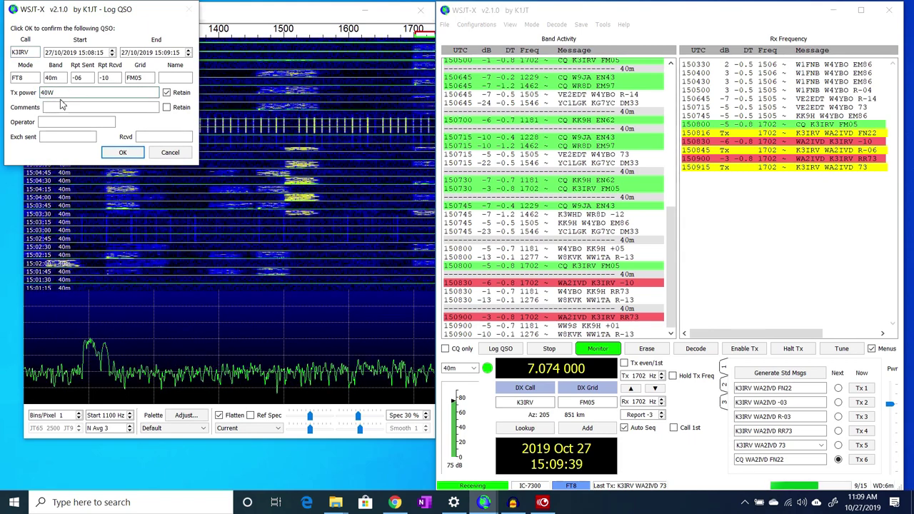
key("BackSpace")
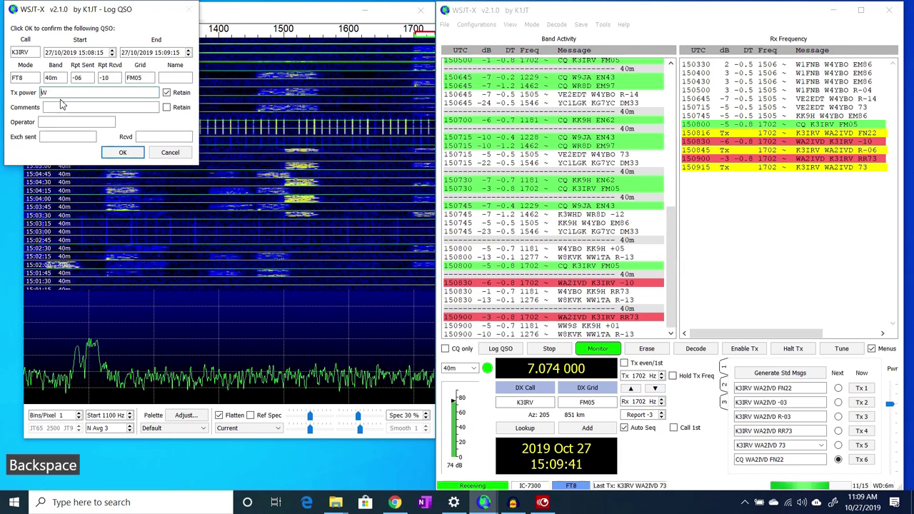
type("35")
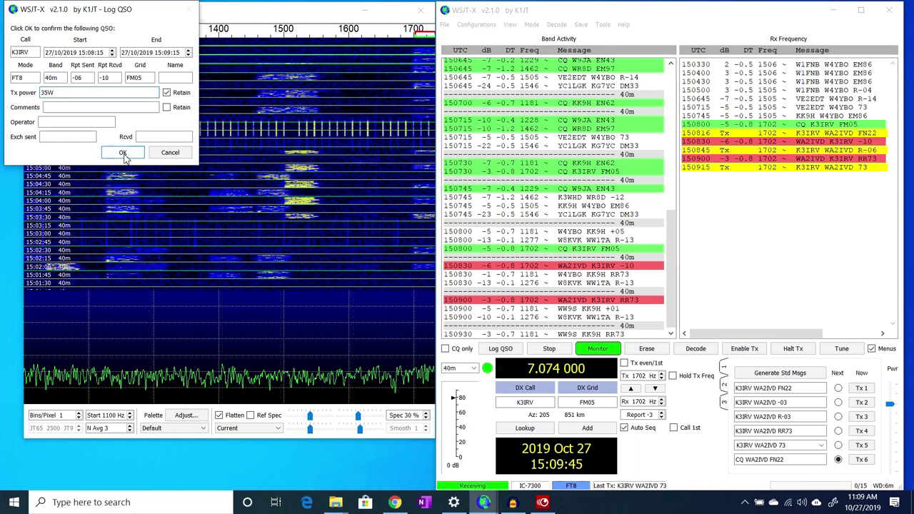
left_click(123, 153)
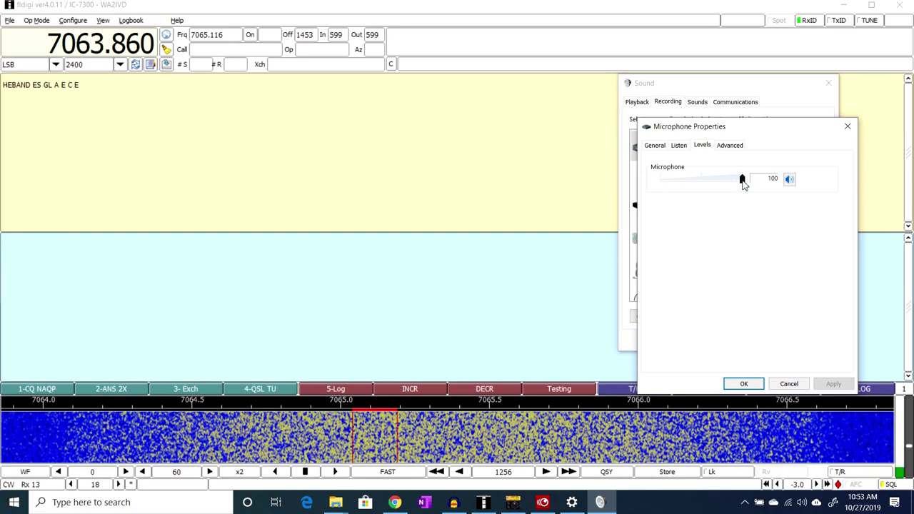
With fldigi running, lower the microphone level from its maximum in Microphone Properties
left_click_drag(742, 181, 710, 185)
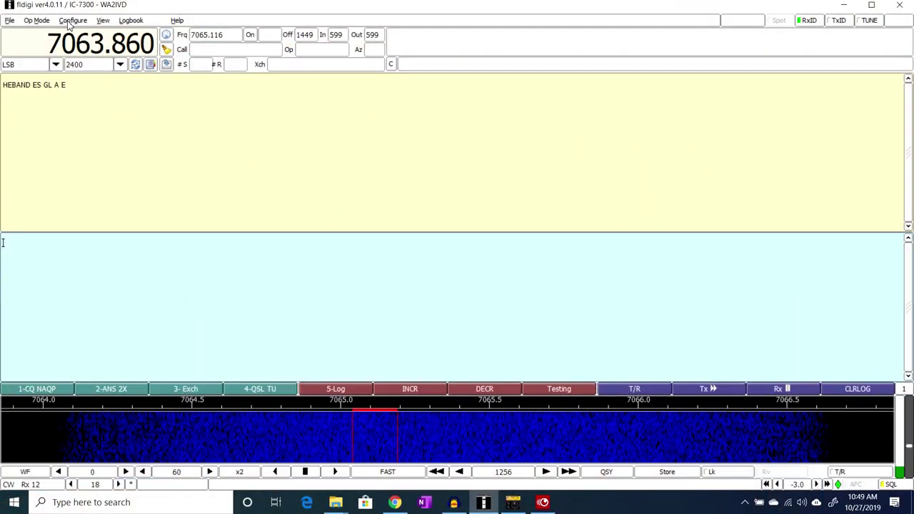
Check the PortAudio capture and playback devices in the fldigi sound card configuration, and minimize its window
left_click(72, 21)
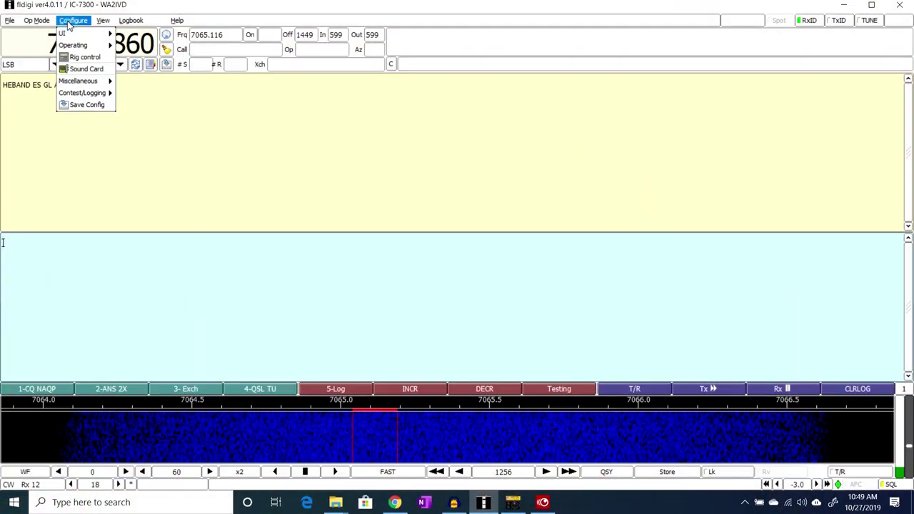
left_click(84, 69)
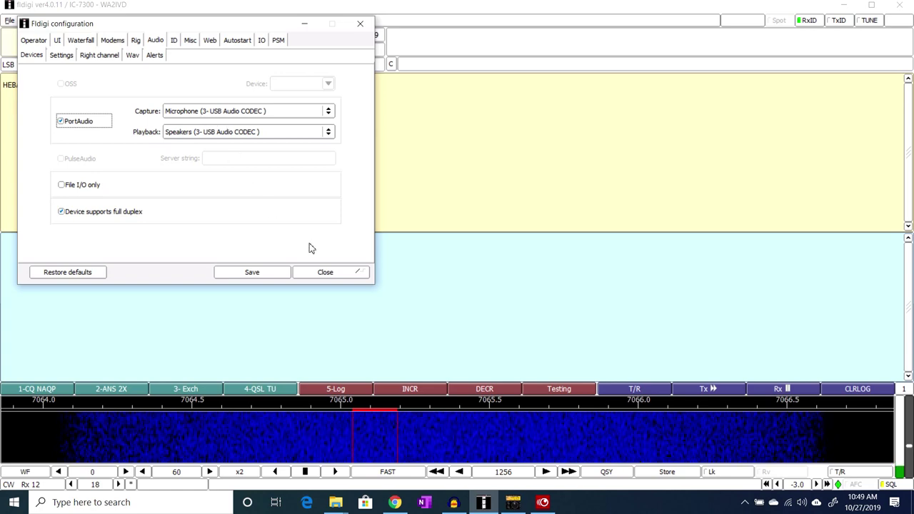
left_click(304, 27)
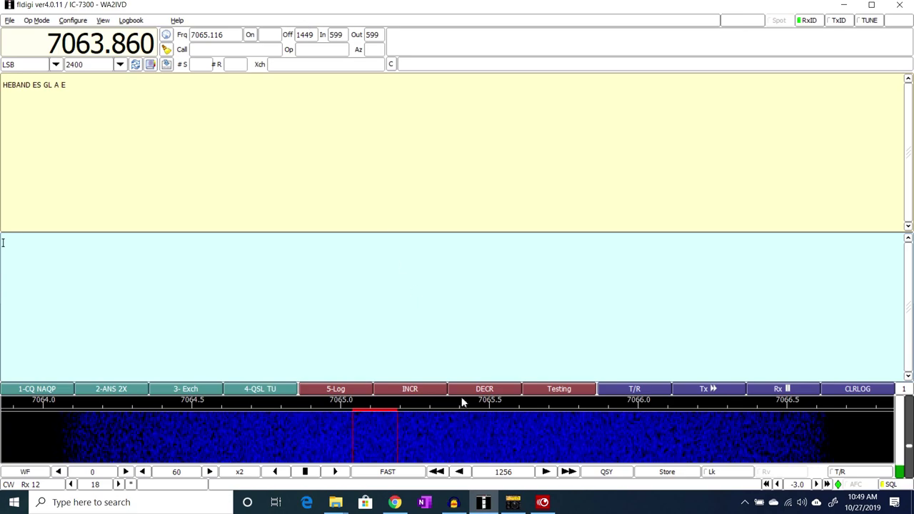